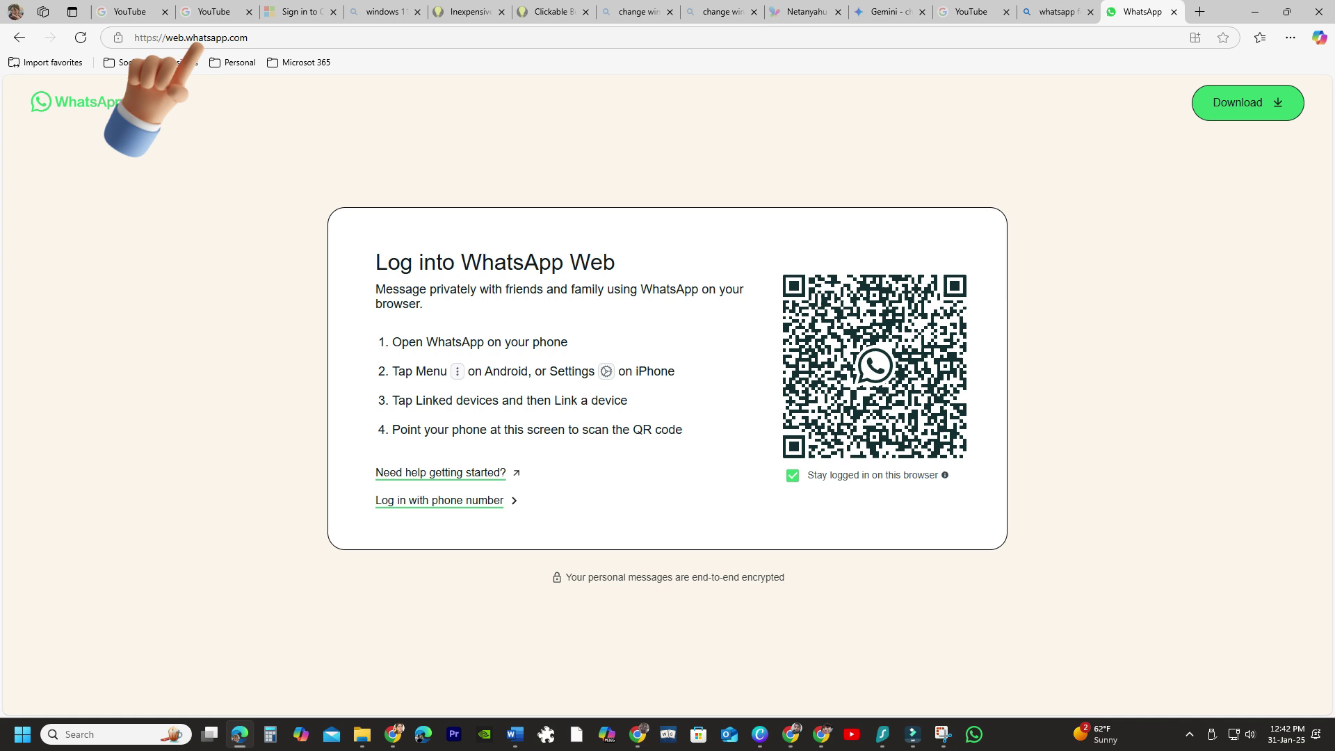
- Bring up Edge's Settings and more menu to reach the Pin to taskbar option for WhatsApp Web
left_click(1289, 38)
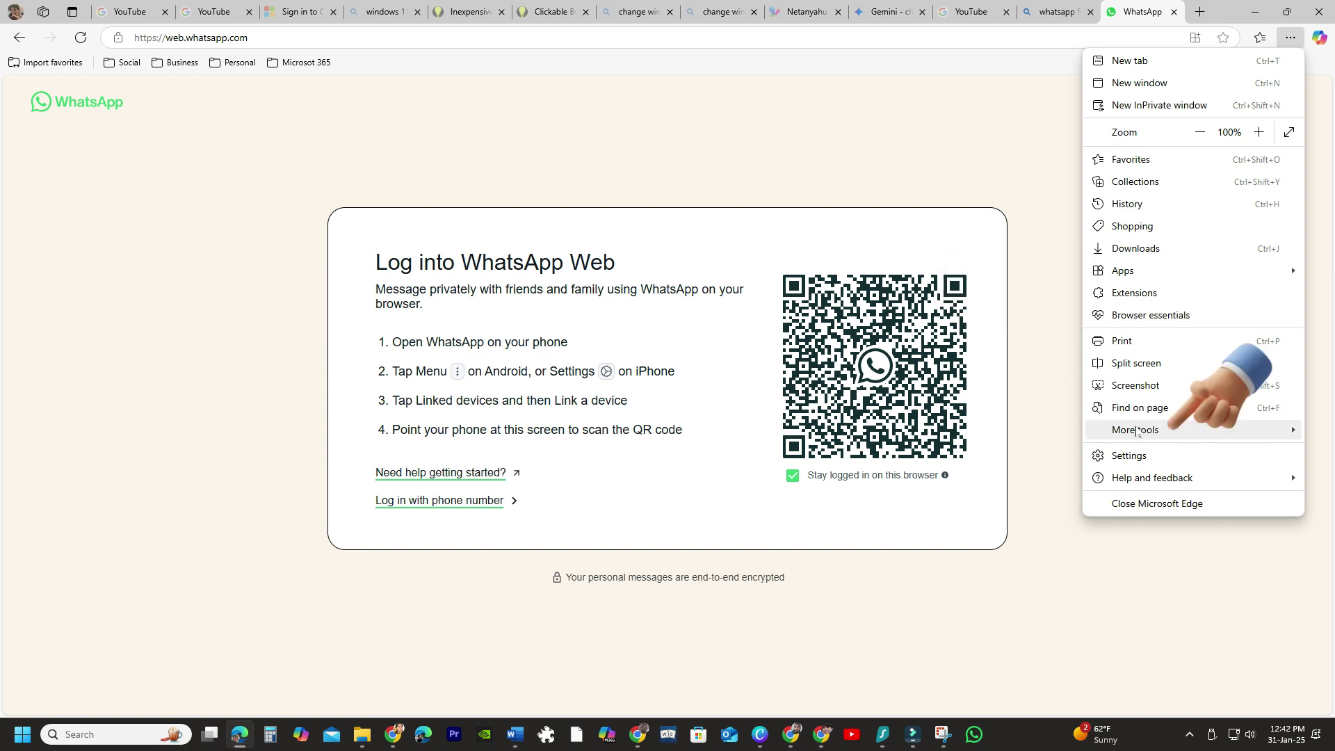
mouse_move(1137, 430)
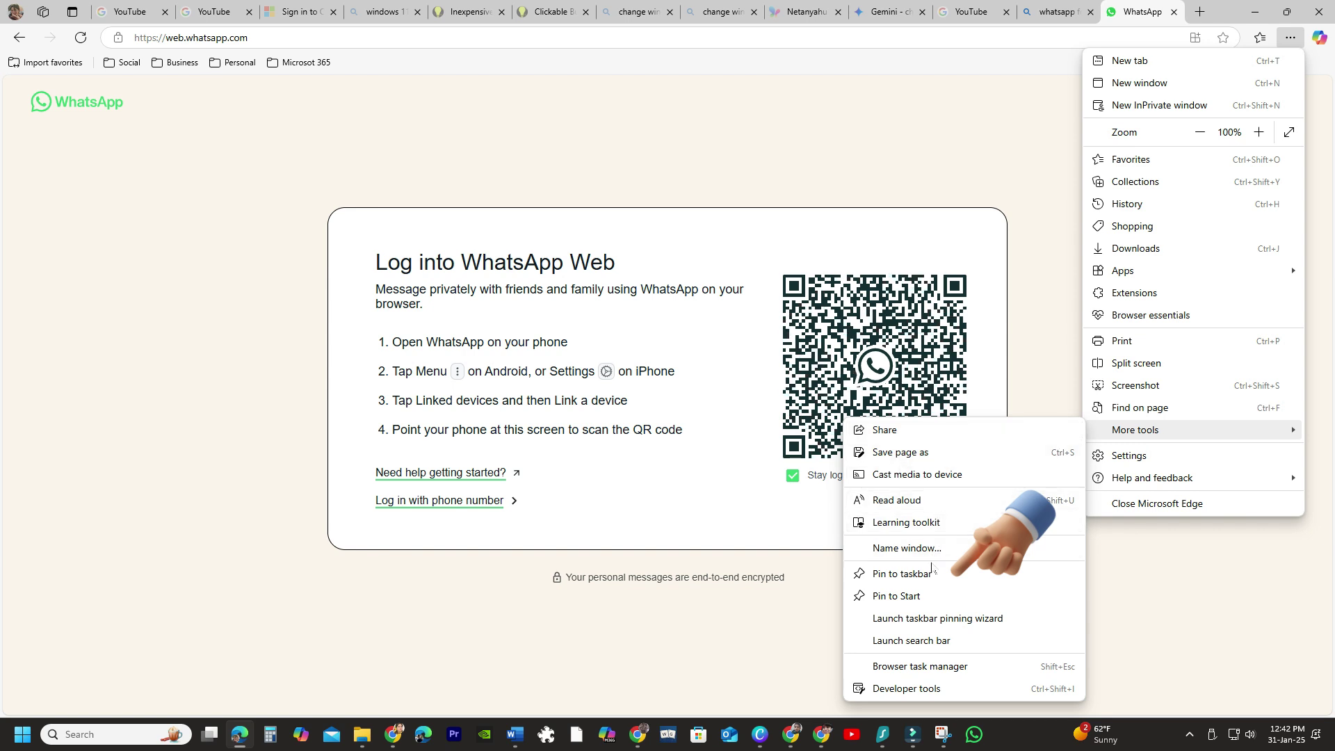
- Pin the WhatsApp Web site to the Windows taskbar and confirm the prompt
left_click(929, 579)
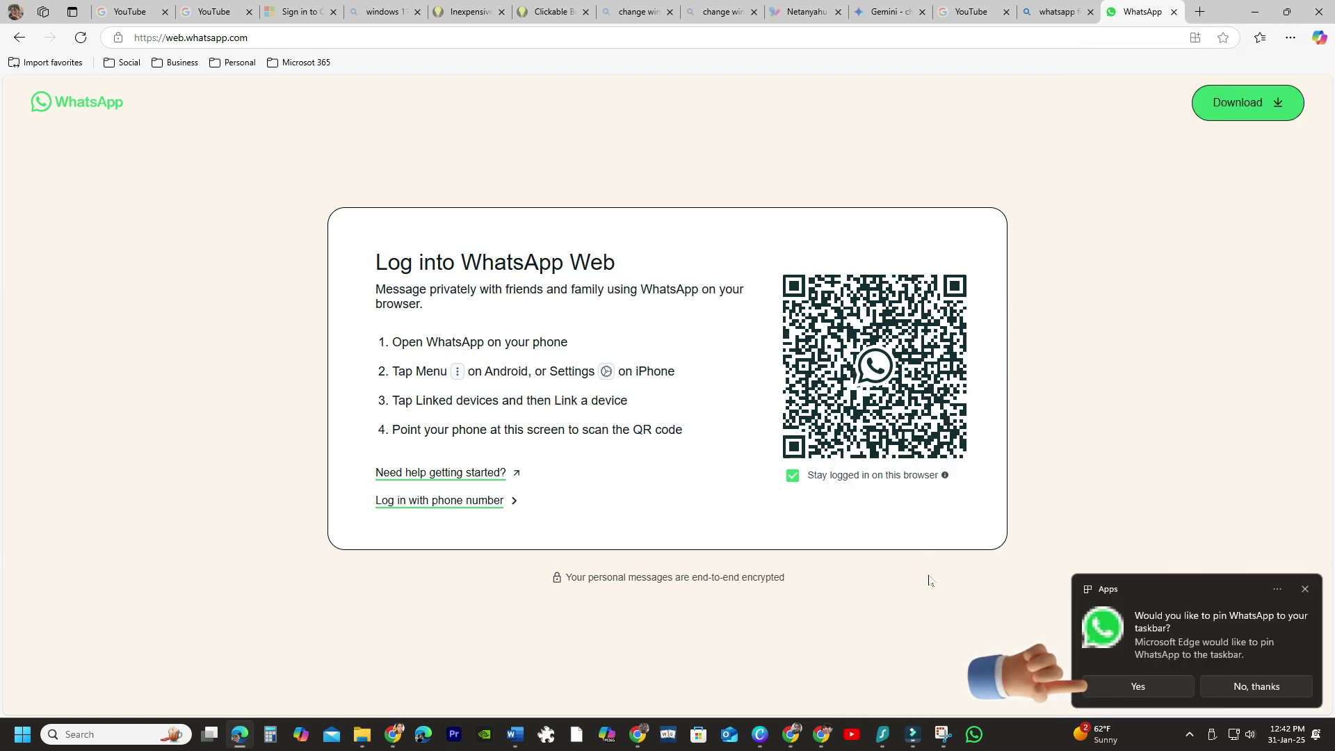
left_click(1137, 684)
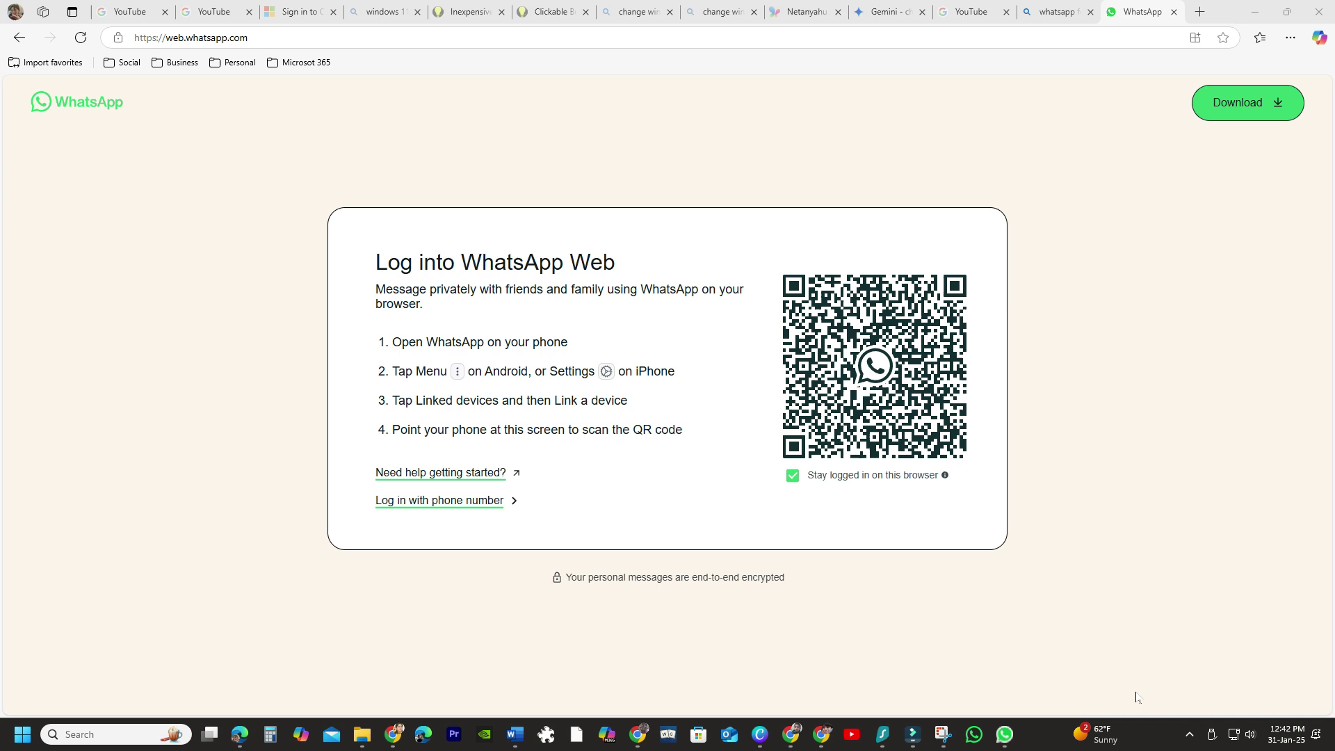
mouse_move(1004, 735)
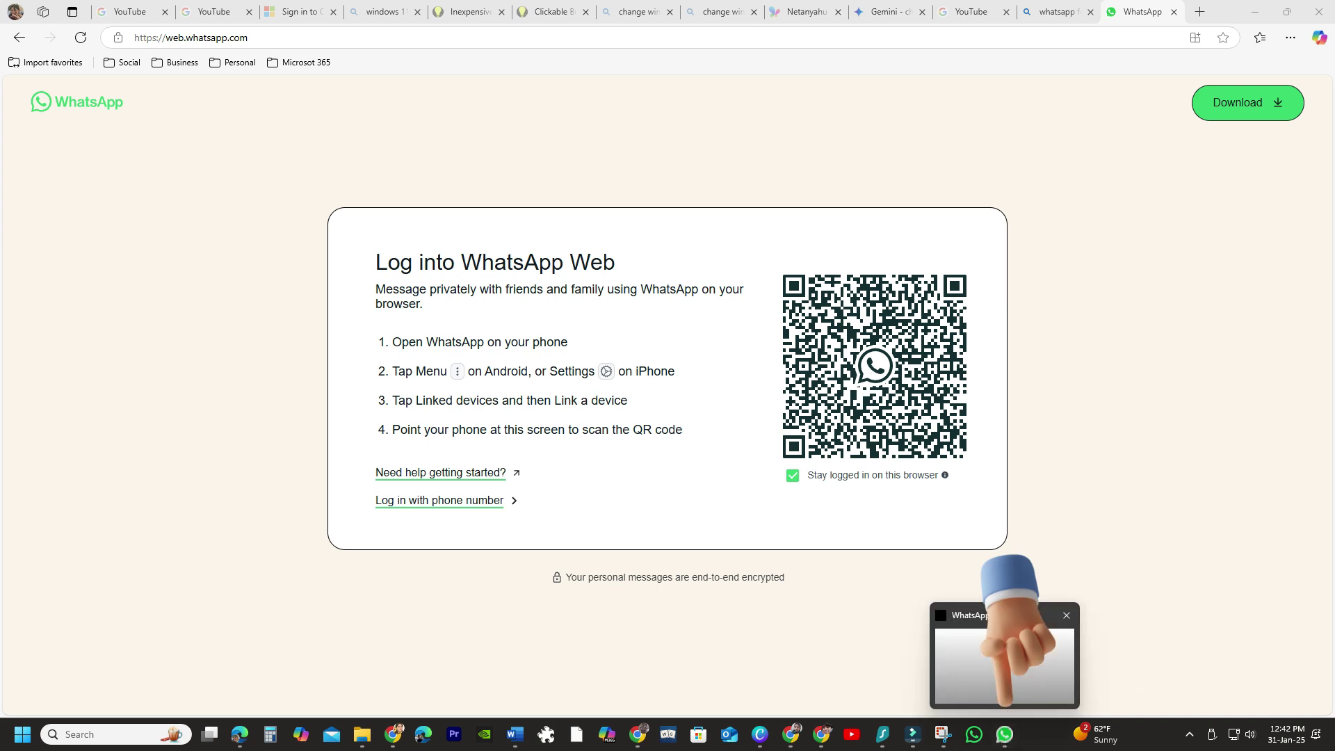
left_click(1167, 639)
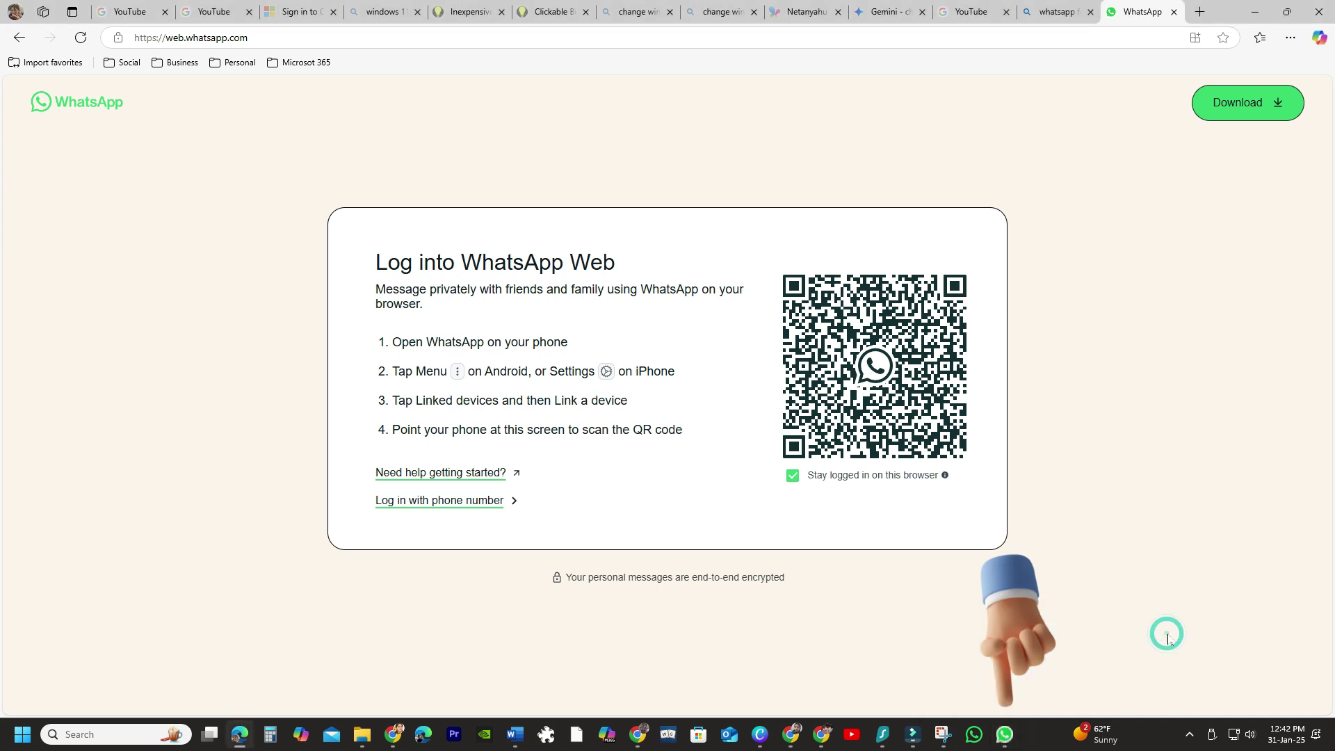
- Drag the WhatsApp site icon from a windowed Edge onto the desktop as a shortcut
left_click(1253, 12)
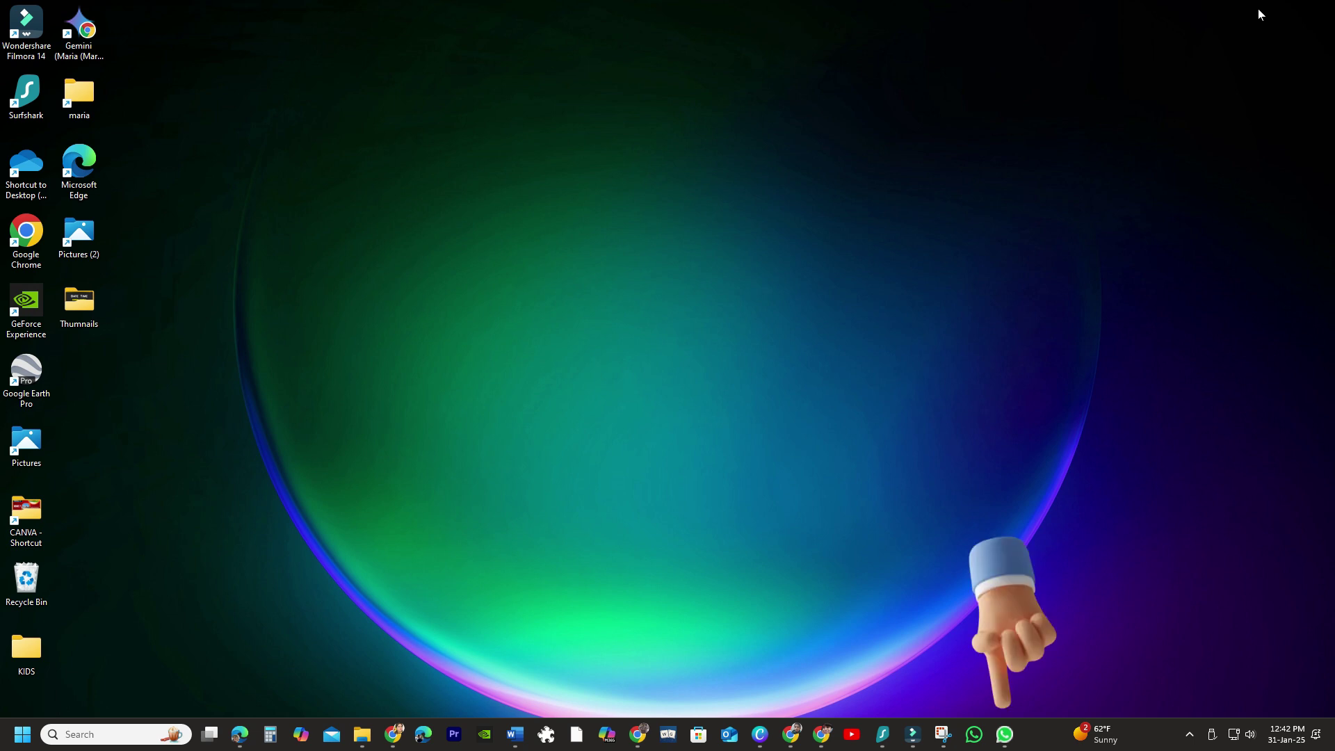
left_click(1004, 734)
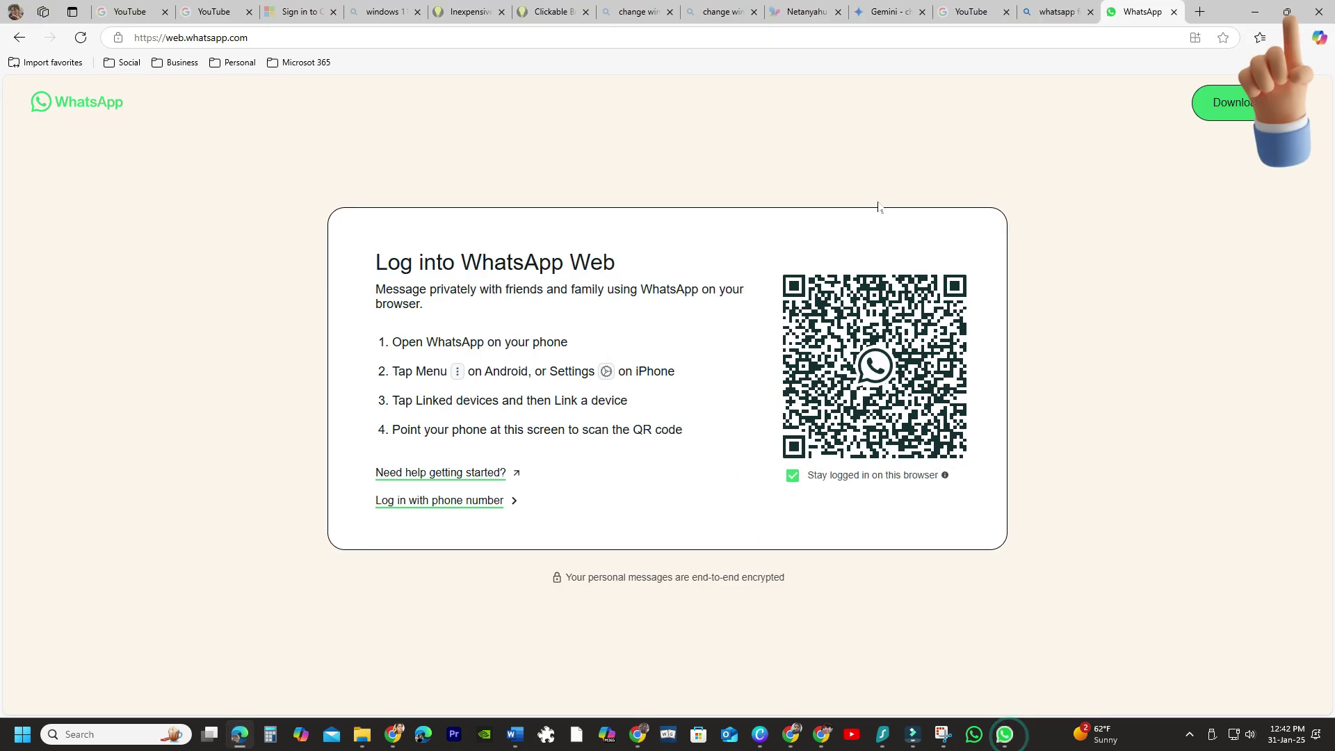
left_click(1286, 12)
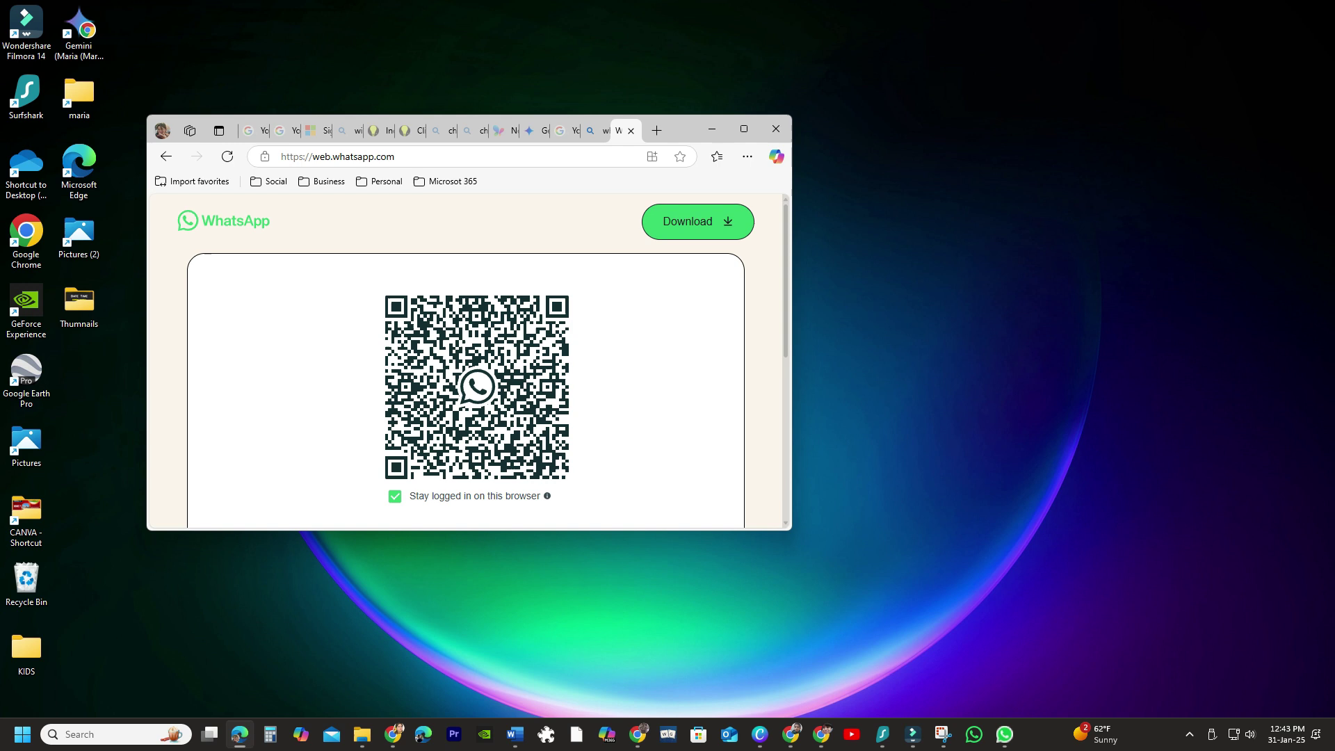
left_click_drag(681, 133, 680, 126)
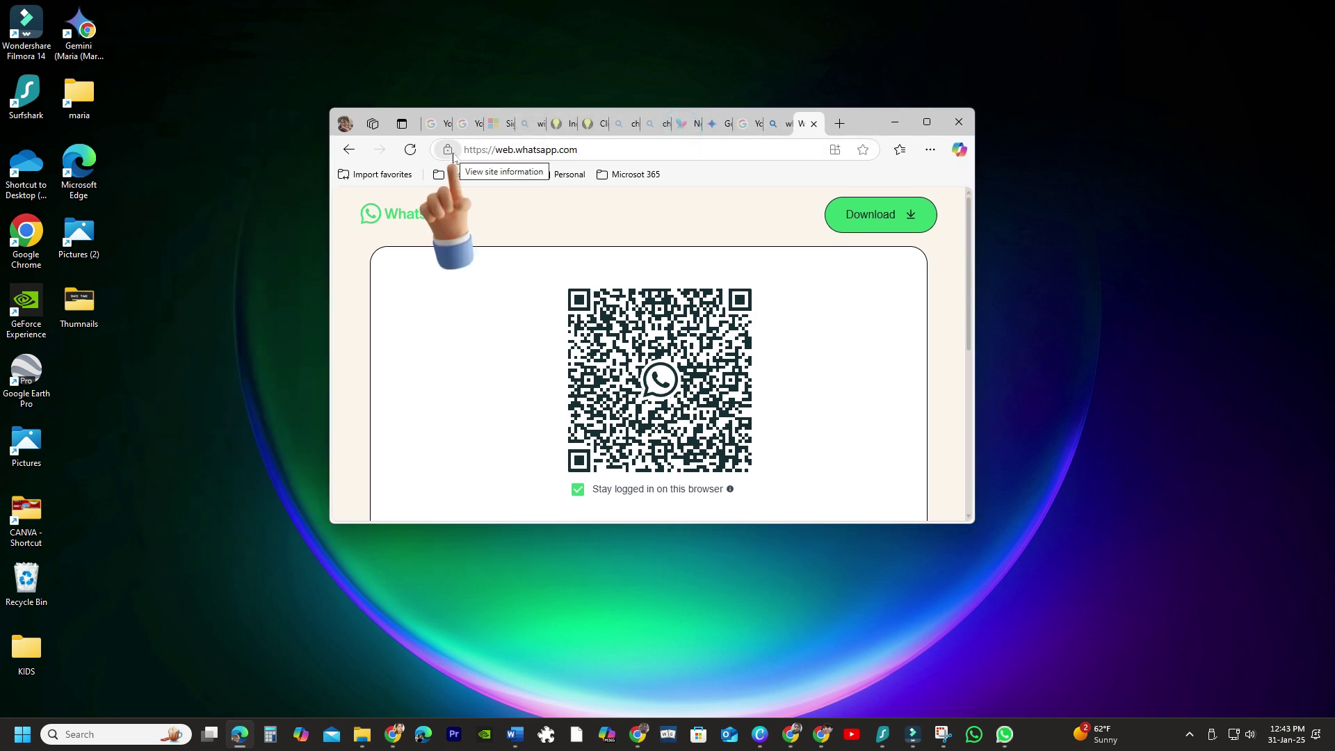
mouse_move(447, 149)
left_mouse_down()
mouse_move(148, 372)
mouse_move(73, 355)
left_mouse_up()
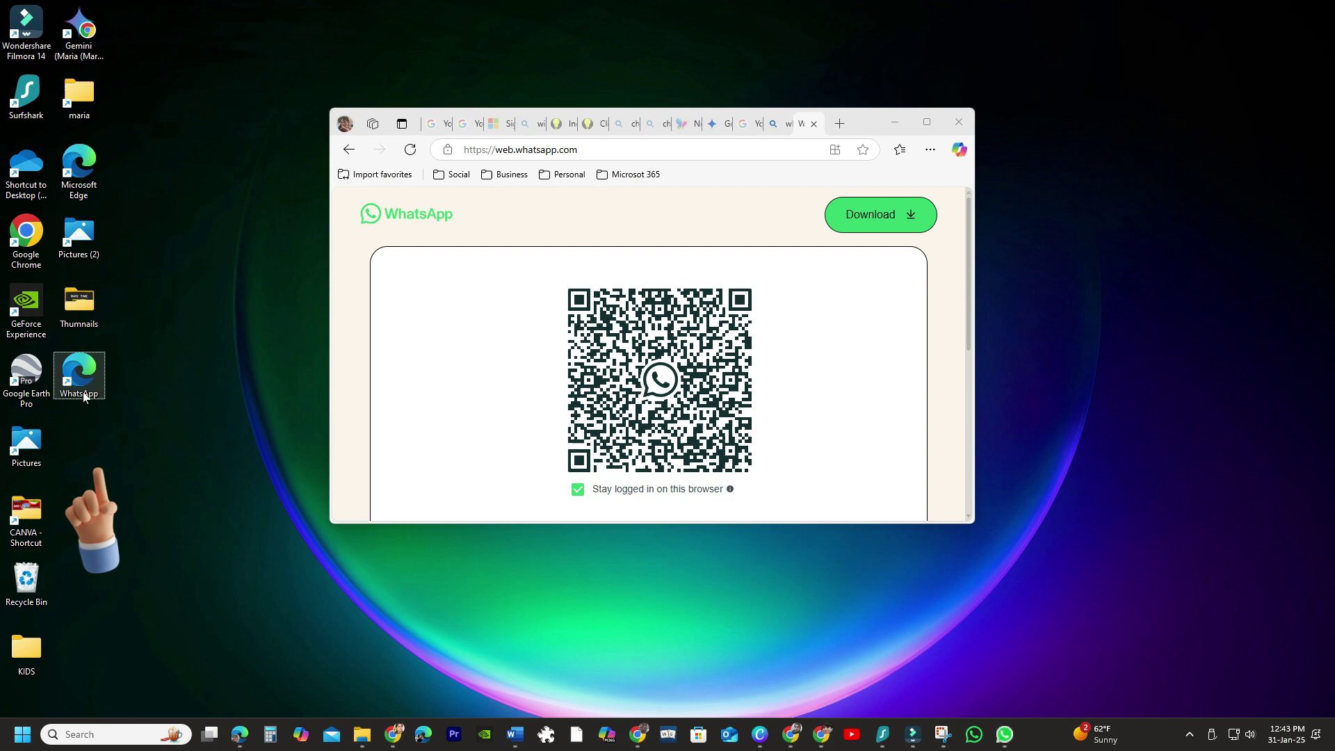